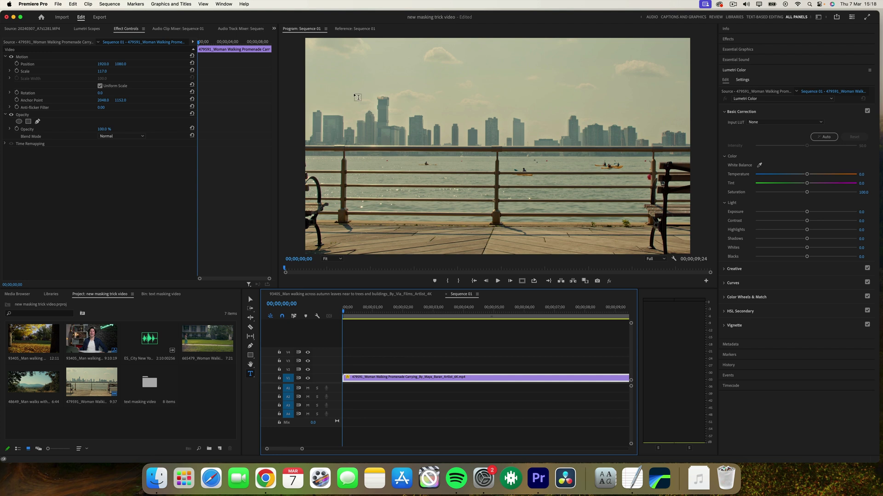
Create a yellow 'summer' title in ITC Avant Garde Gothic Bold 620 over the skyline and place it on track V3
left_click_drag(354, 94, 669, 162)
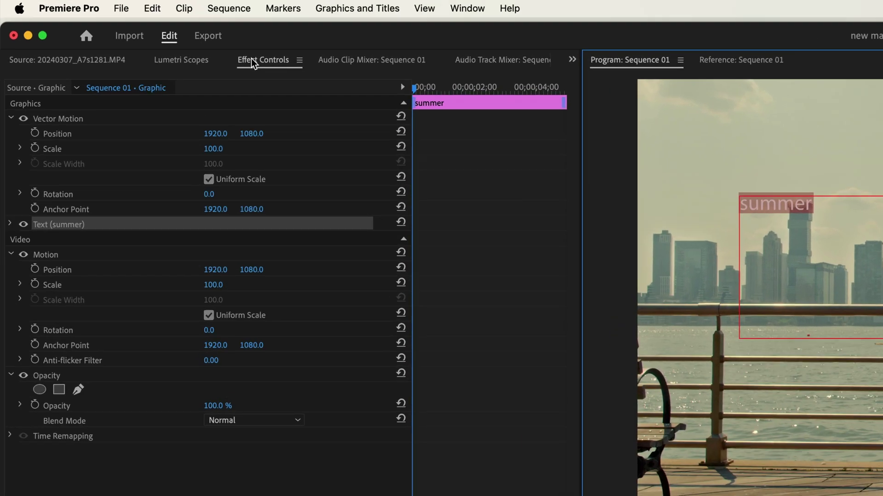
left_click(10, 224)
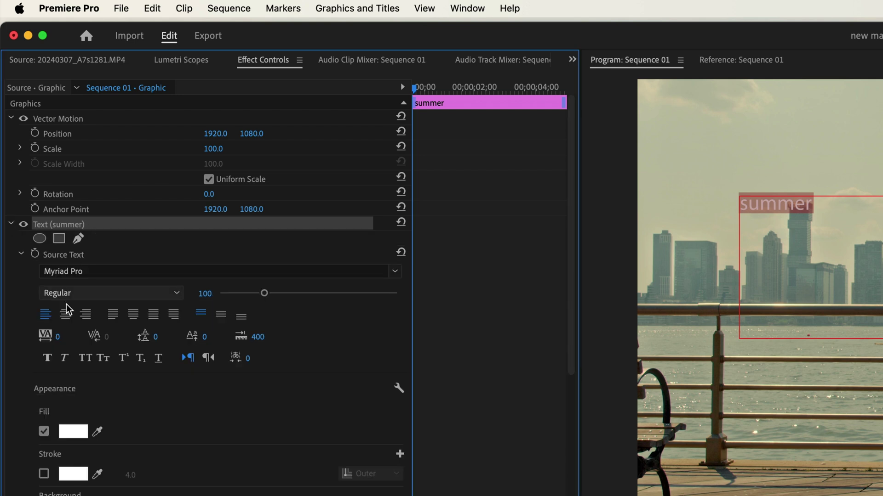
left_click(122, 271)
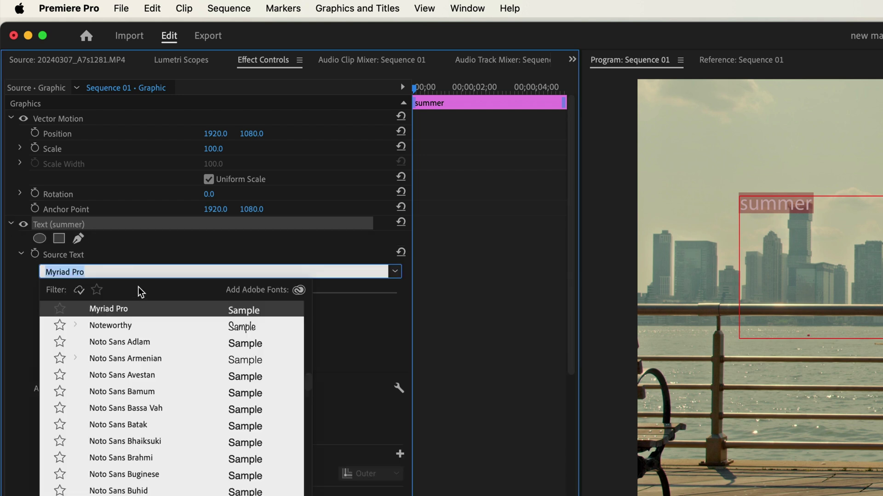
left_click(163, 426)
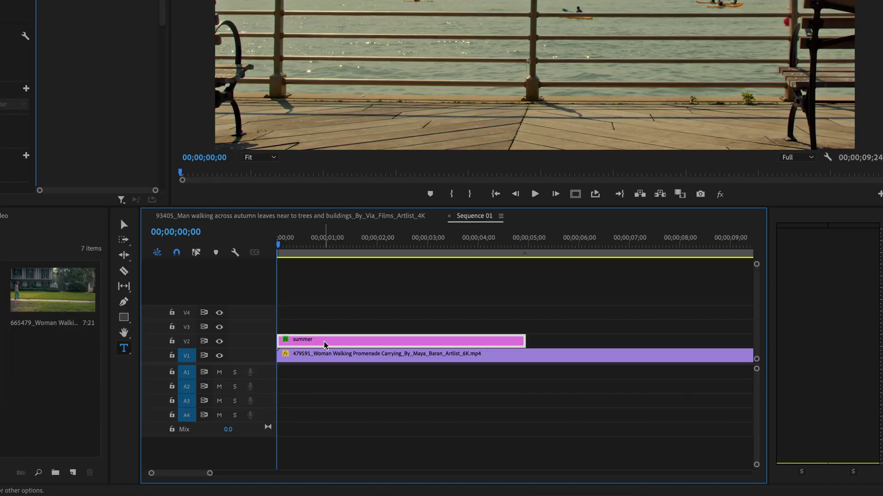
left_click_drag(322, 340, 309, 326)
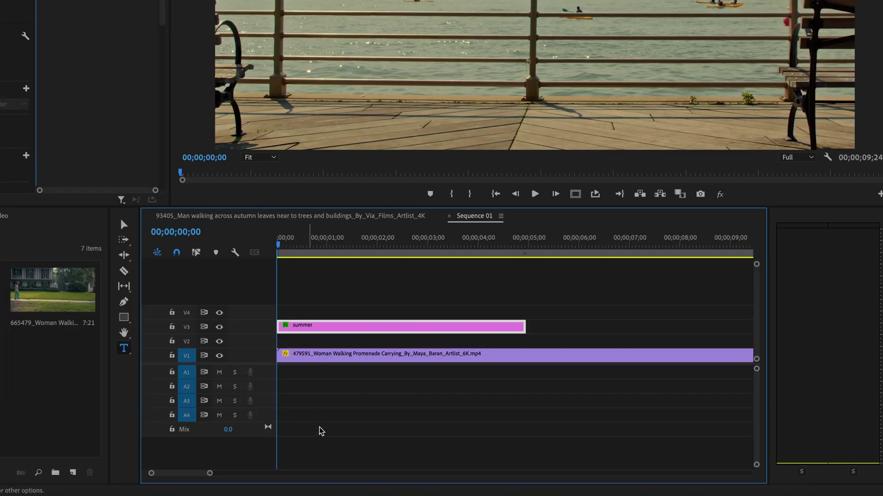
Stretch the summer title to the footage's length and trim both clips to end at 09;13
key("minus")
left_click_drag(399, 325, 523, 323)
left_click_drag(516, 374, 513, 325)
left_click(469, 307)
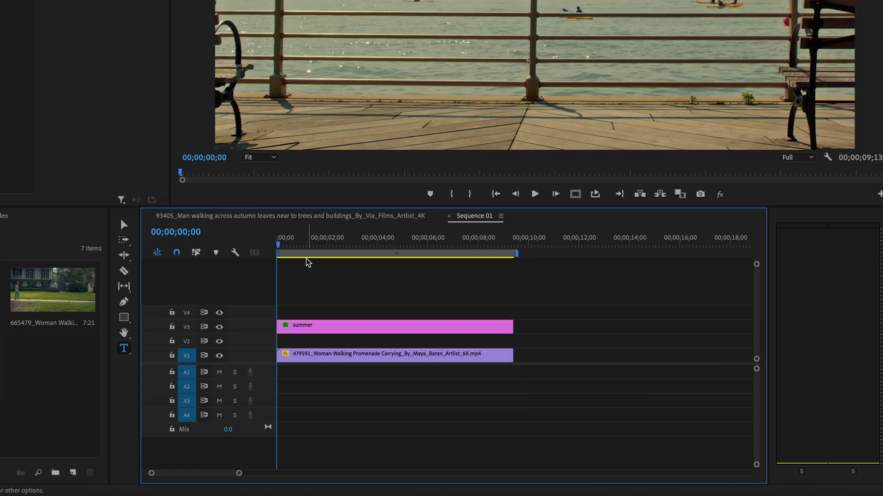
Duplicate the promenade clip onto V2 and move the playhead to 00;00;00;10
left_click(366, 360)
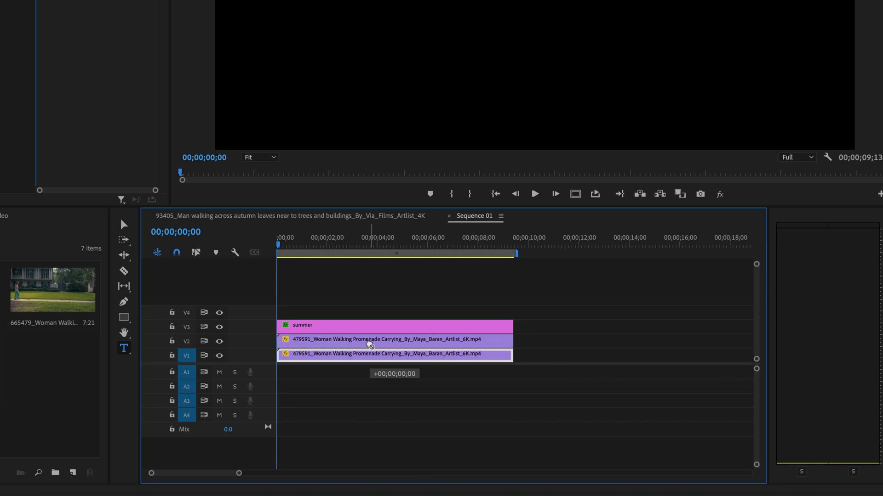
left_click_drag(365, 360, 370, 347, "alt")
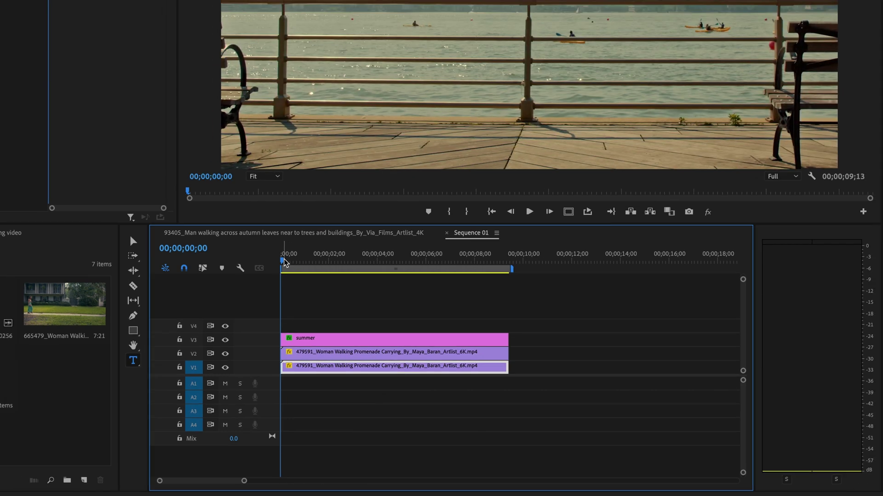
key("=")
left_click_drag(279, 247, 314, 250)
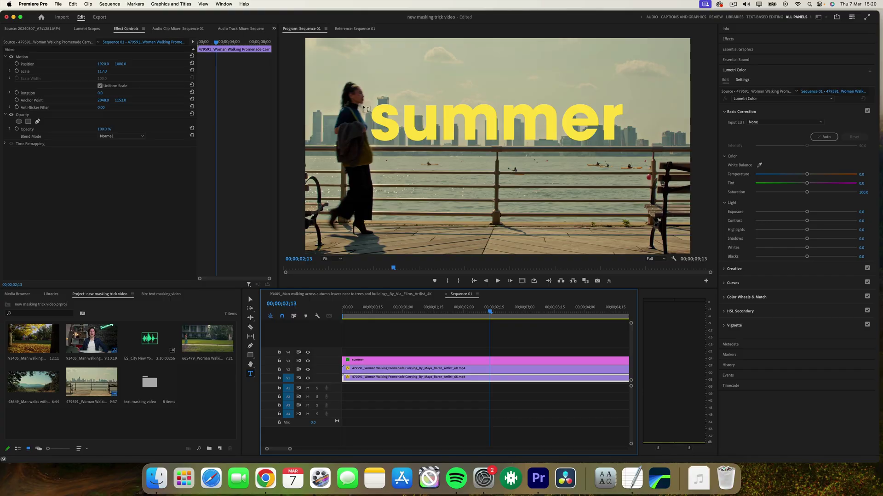
Start a freeform Opacity mask on the V2 copy with the monitor magnified to 150%
left_click(383, 369)
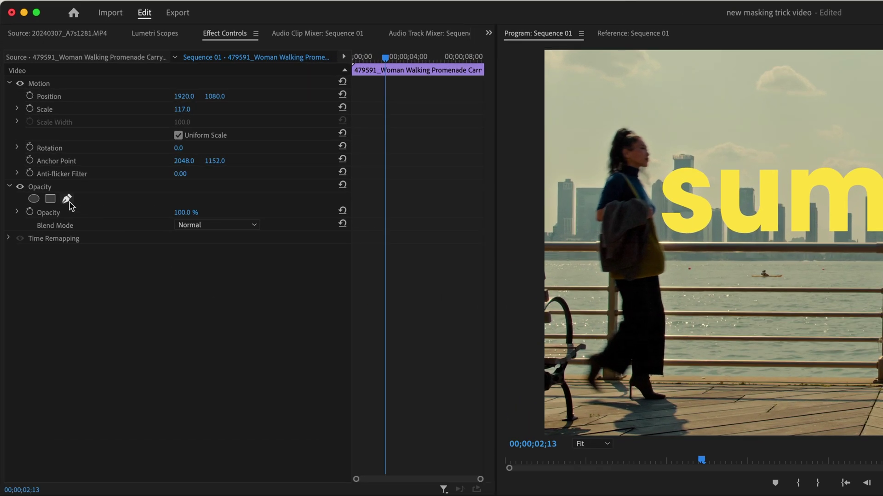
left_click(37, 123)
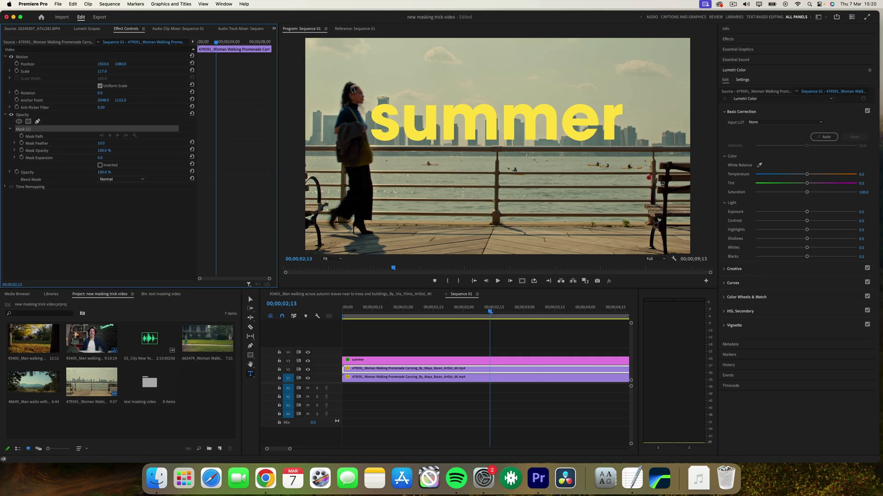
left_click(332, 259)
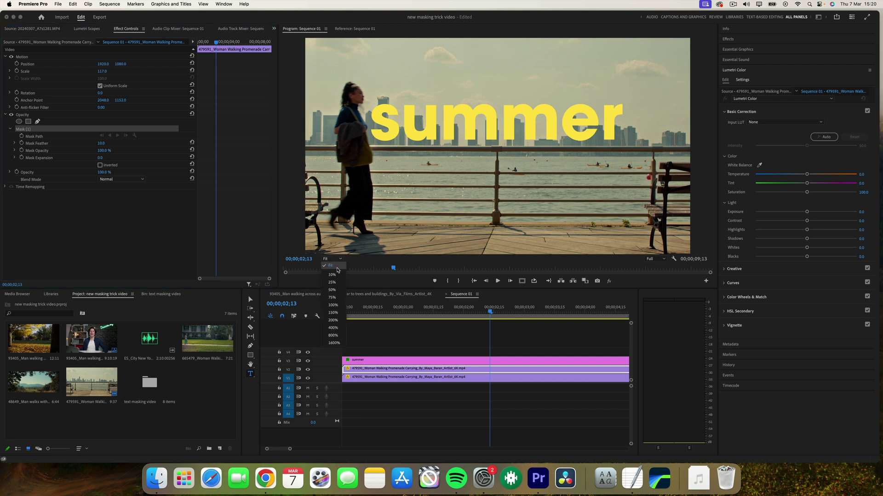
left_click(333, 313)
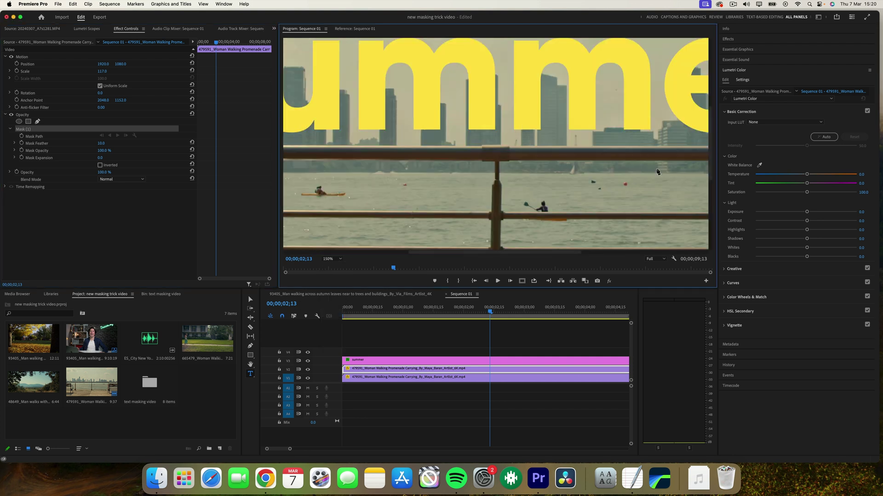
left_click_drag(711, 163, 710, 126)
left_click_drag(470, 252, 363, 252)
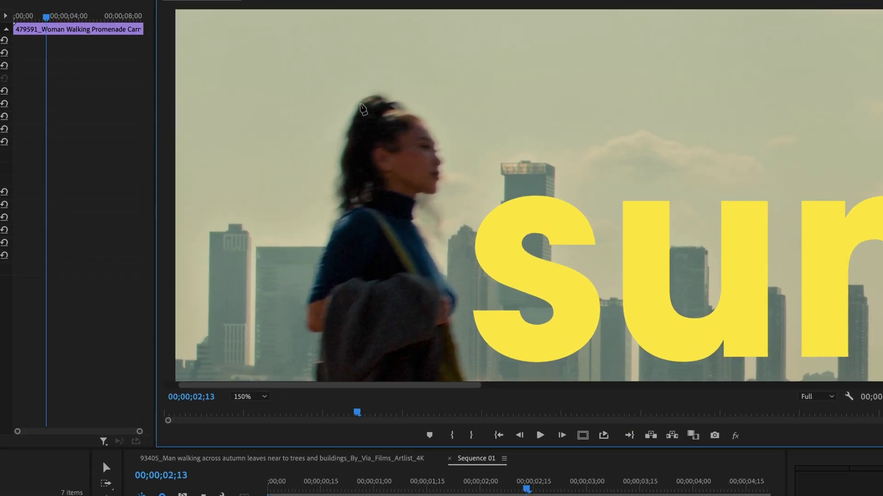
Place mask points from the top of the woman's head down her back and across her arm
left_click(365, 97)
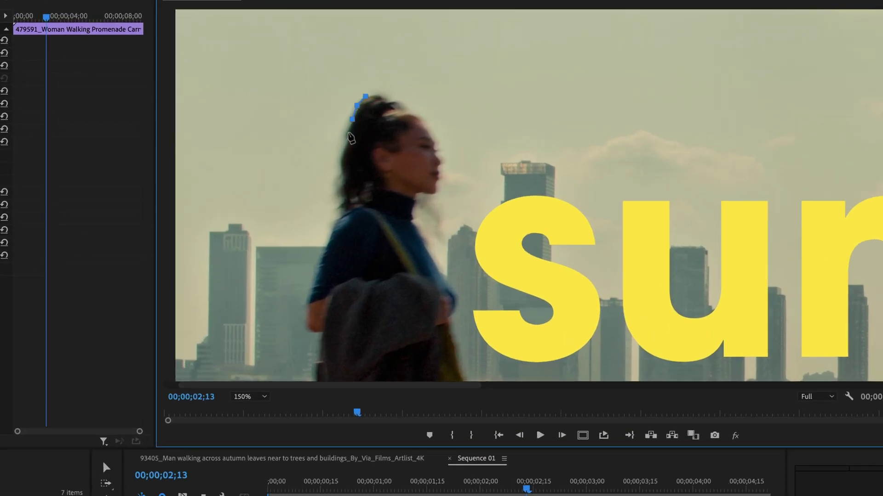
left_click(346, 133)
left_click(341, 162)
left_click(340, 191)
left_click(326, 238)
left_click(308, 302)
left_click(364, 310)
left_click(417, 314)
left_click(454, 292)
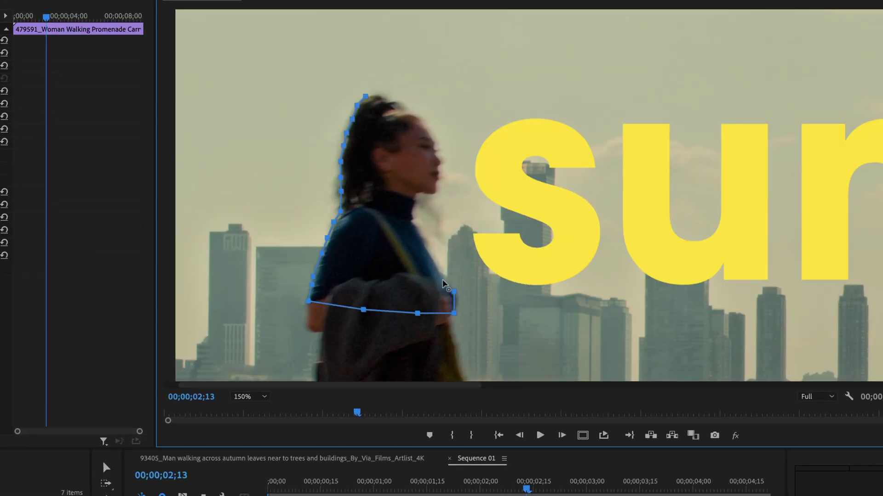
Trace the mask up her chest and face, closing it at the first point
left_click(442, 161)
left_click(437, 140)
left_click(428, 122)
left_click(406, 108)
left_click(366, 97)
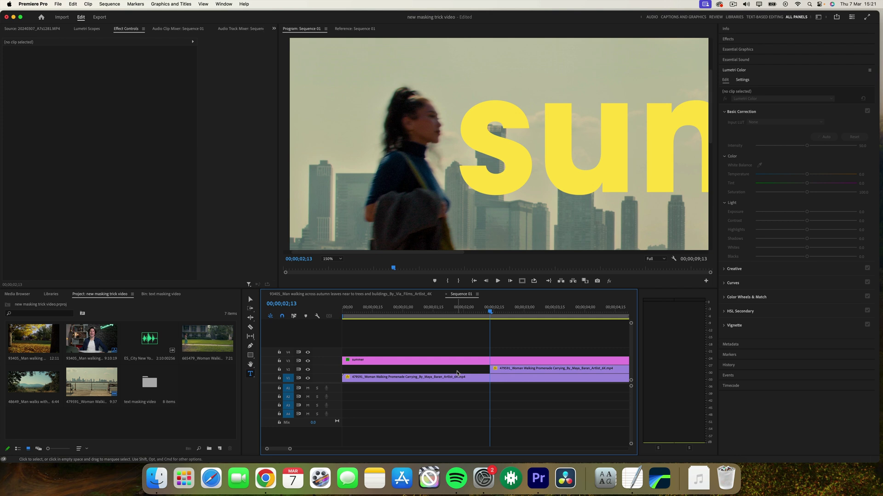
Delete the V2 copy before 02;13, fit the frame in the monitor, and move ahead to about 03;08
key("BackSpace")
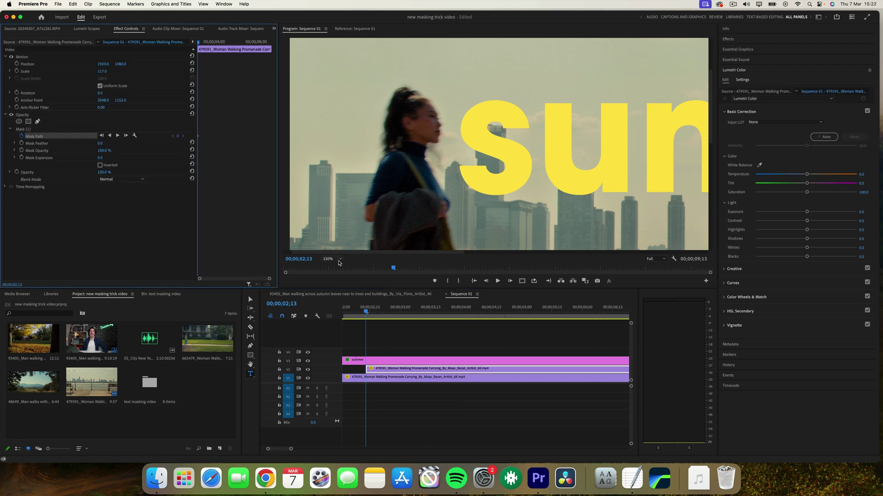
left_click(340, 259)
left_click(335, 266)
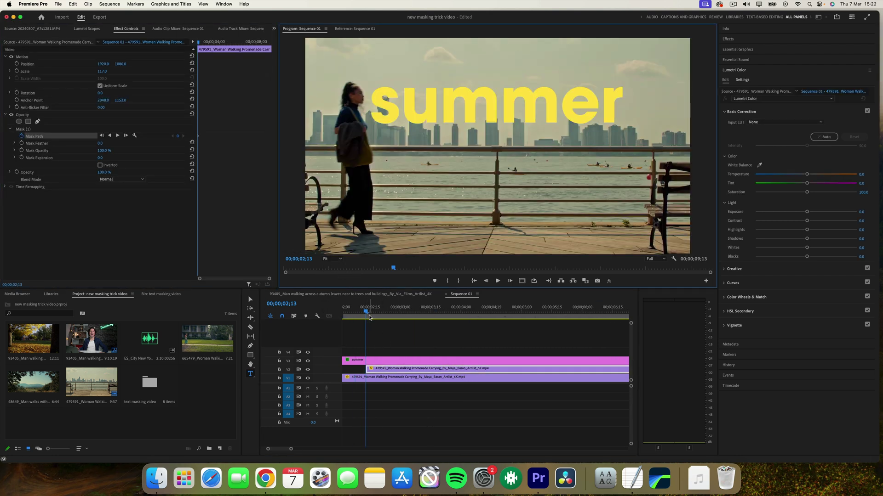
left_click_drag(373, 312, 417, 318)
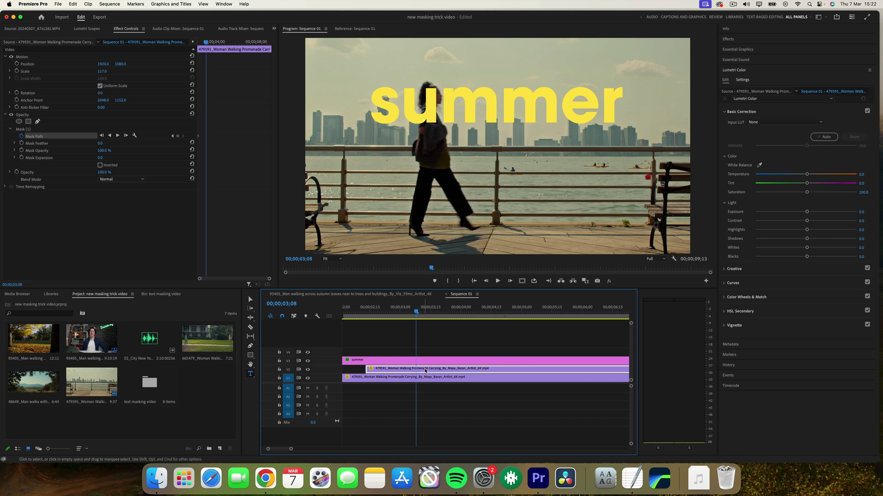
left_click(23, 130)
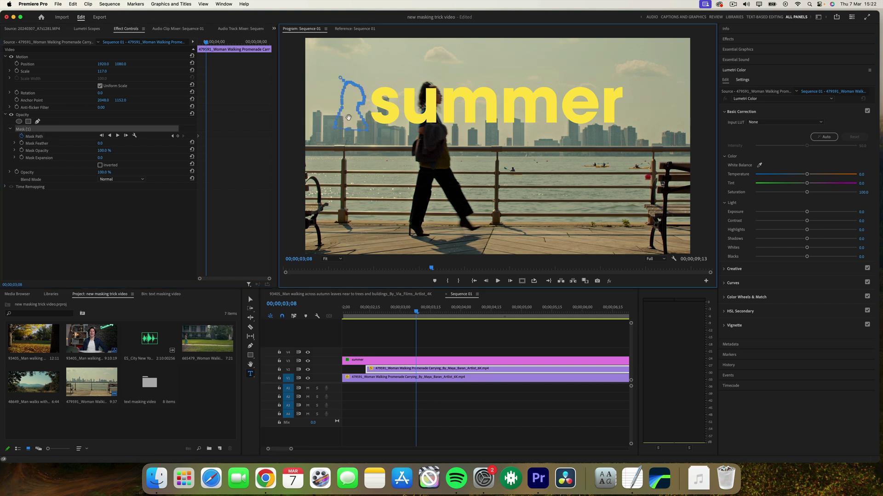
Drag the mask back onto the woman's head, hide the V3 title, and zoom the monitor to 150%
left_click_drag(346, 117, 422, 119)
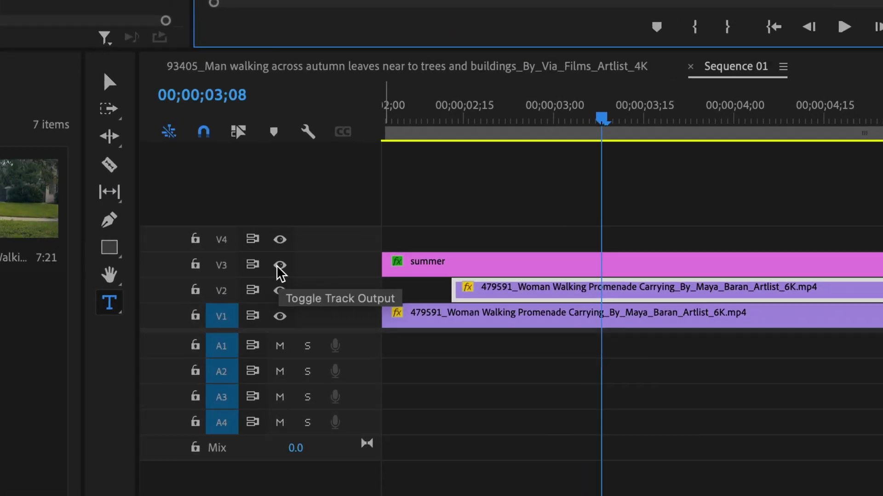
left_click(294, 311)
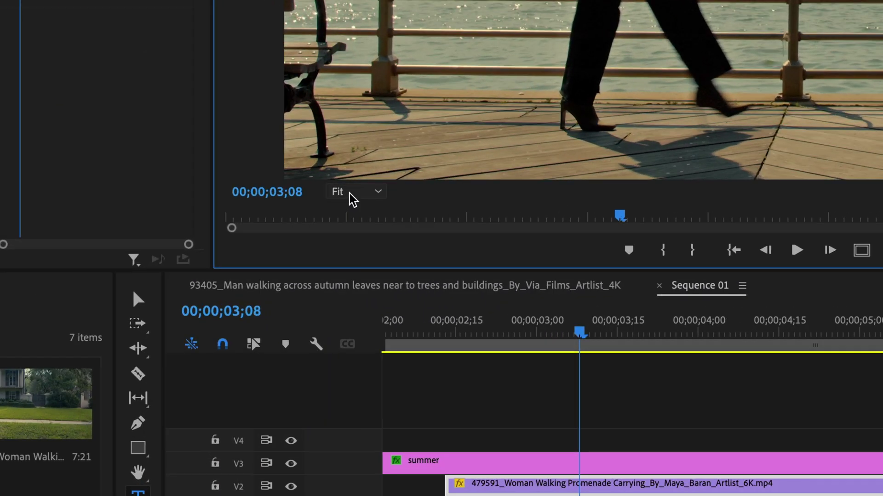
left_click(330, 259)
left_click(365, 335)
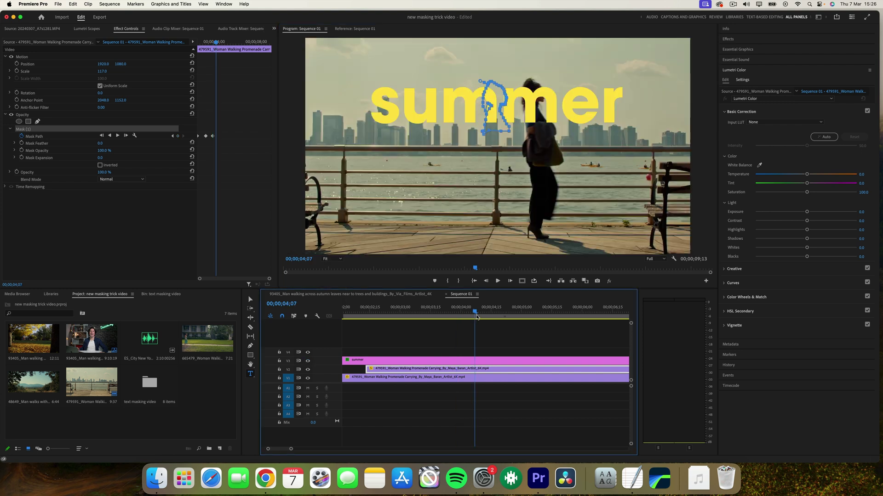
At about 05;14, drag the V2 mask onto the woman's new position and trim the clip there
left_click_drag(476, 312, 495, 315)
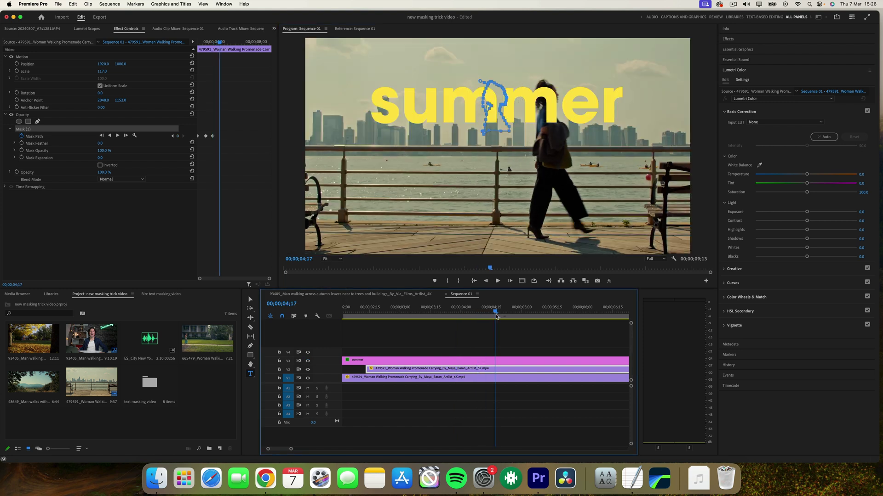
left_click(496, 361)
left_click(496, 369)
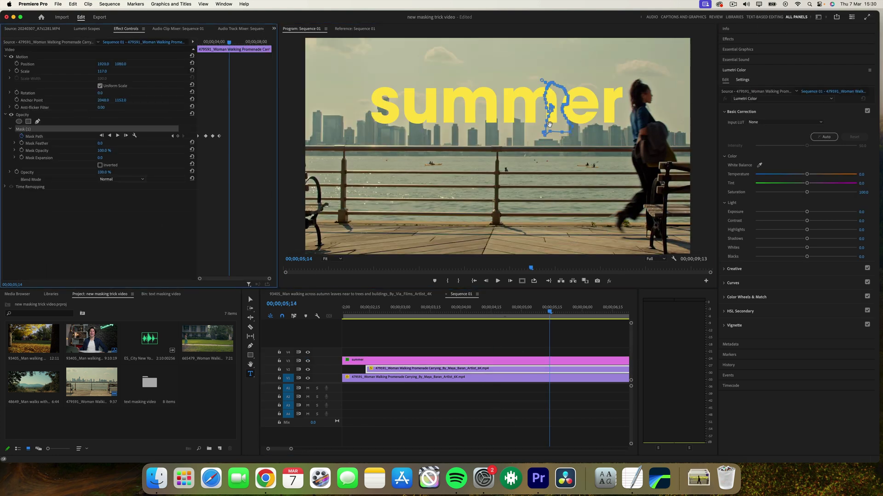
left_click_drag(554, 120, 637, 120)
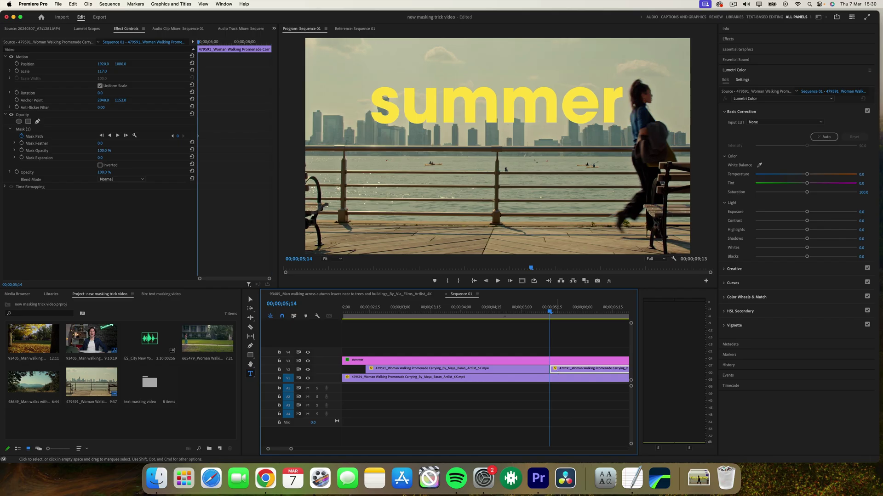
key("w")
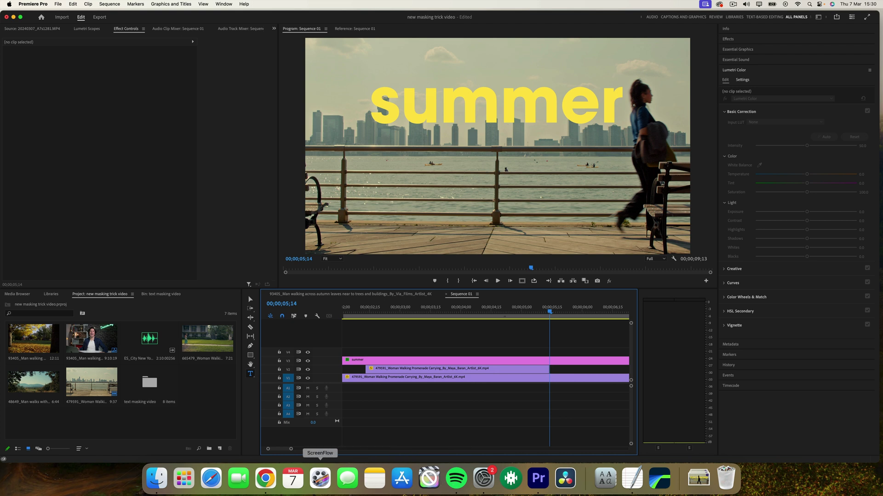
Return to an earlier frame of the V2 clip and show Mask (1) at 150% zoom
left_click(425, 371)
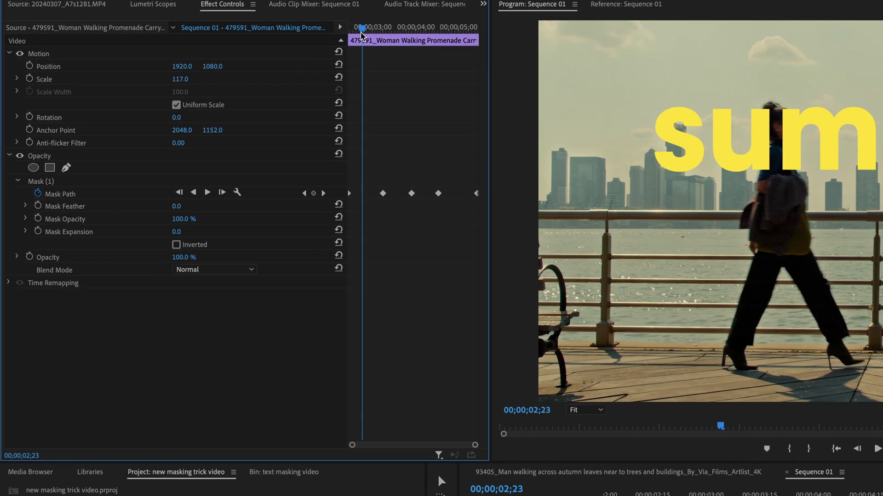
left_click_drag(363, 35, 367, 38)
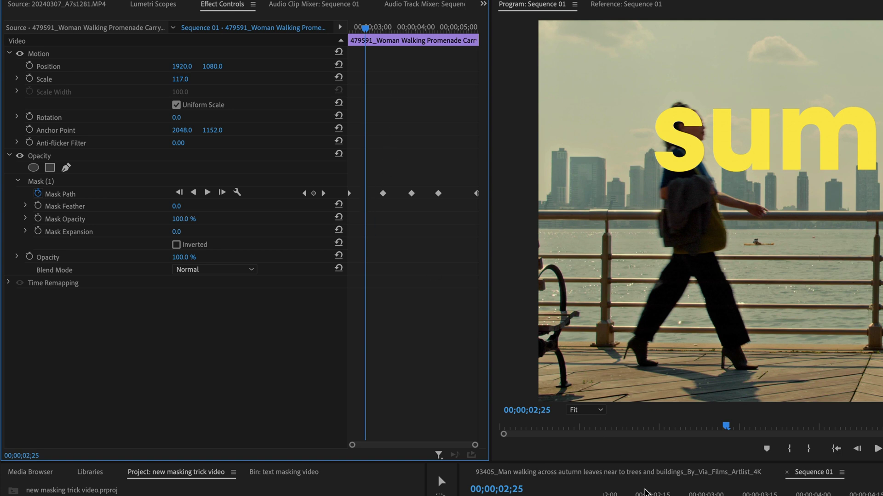
left_click(109, 184)
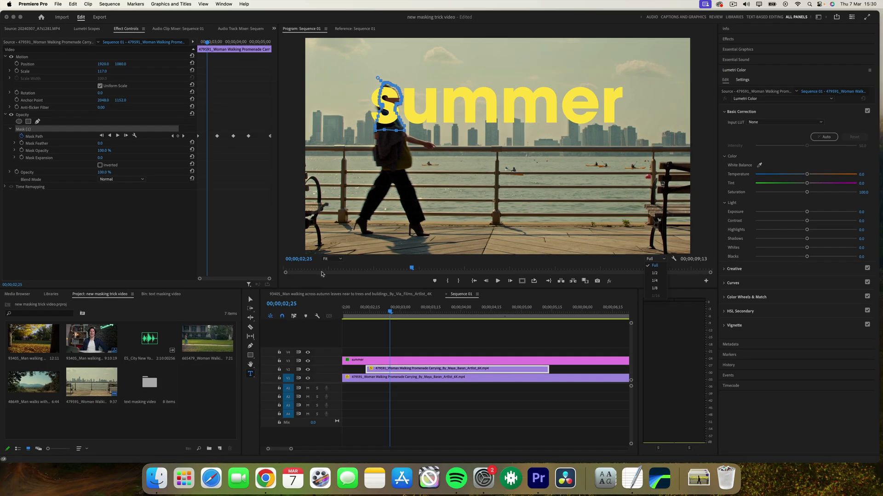
left_click(585, 410)
left_click(333, 313)
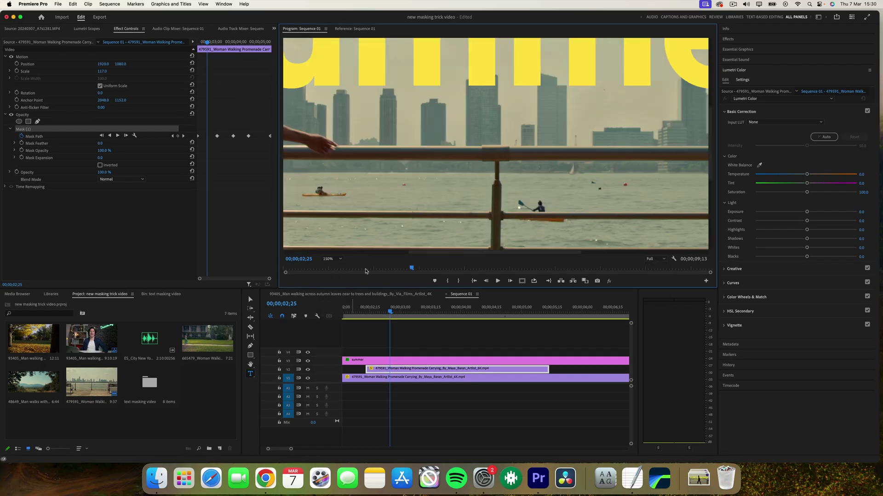
left_click_drag(714, 137, 714, 106)
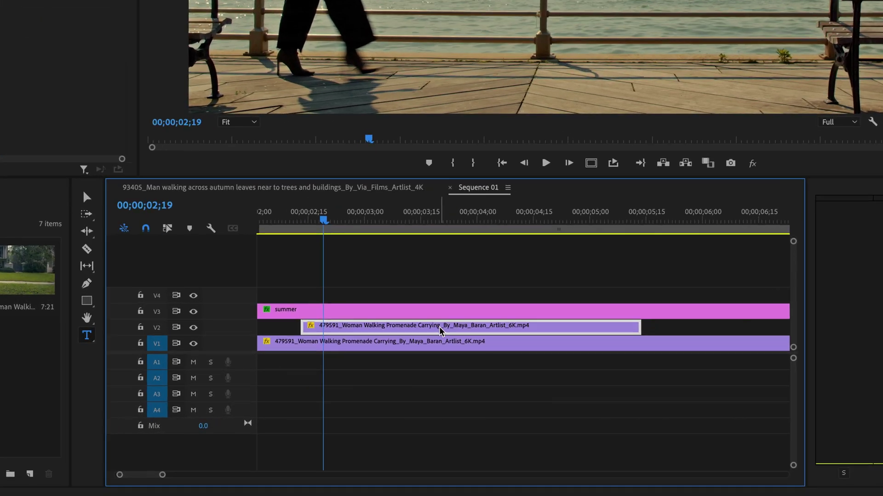
Move the masked woman clip from V2 up to track V4, keeping its timing
left_click_drag(437, 370, 440, 357)
left_click_drag(440, 302, 409, 238)
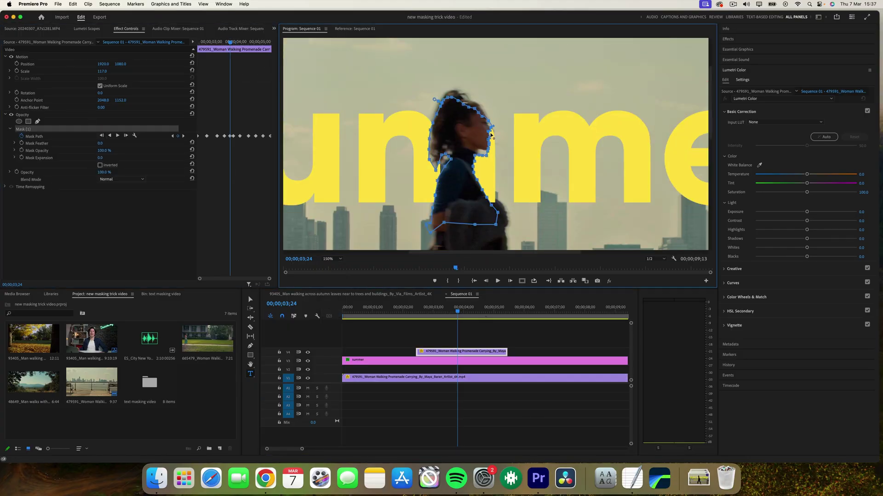
scroll(491, 134, "up", 5)
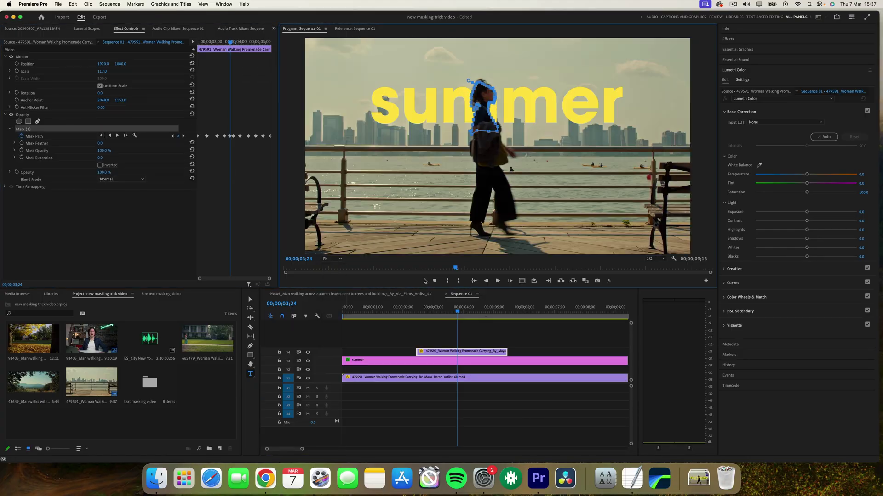
Step back to around 03;17 to refine the mask around her hair
left_click(414, 313)
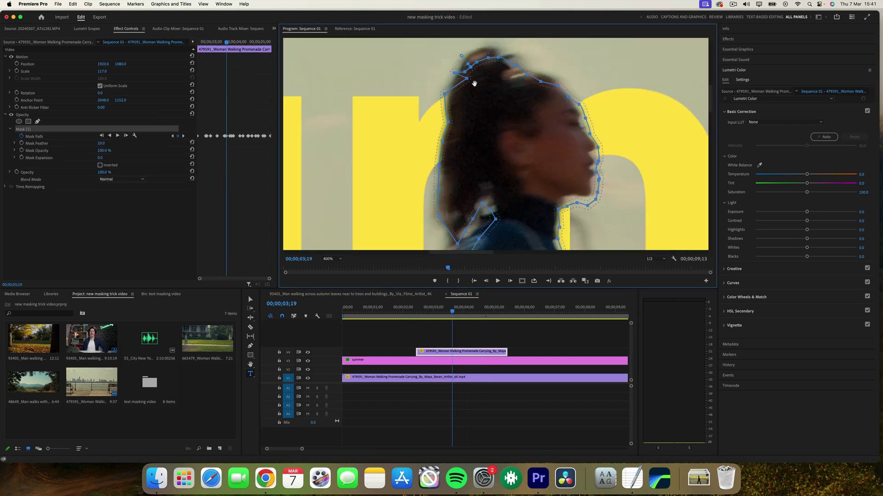
key("Left")
key("Left")
key("Left")
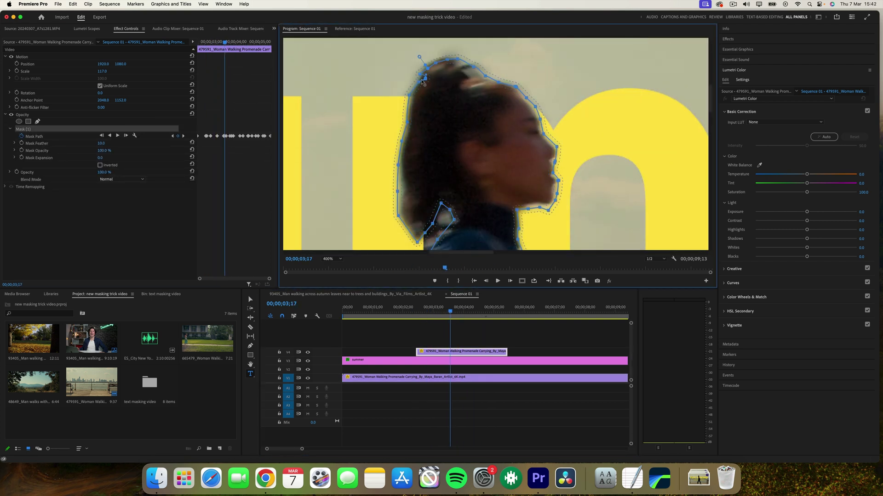